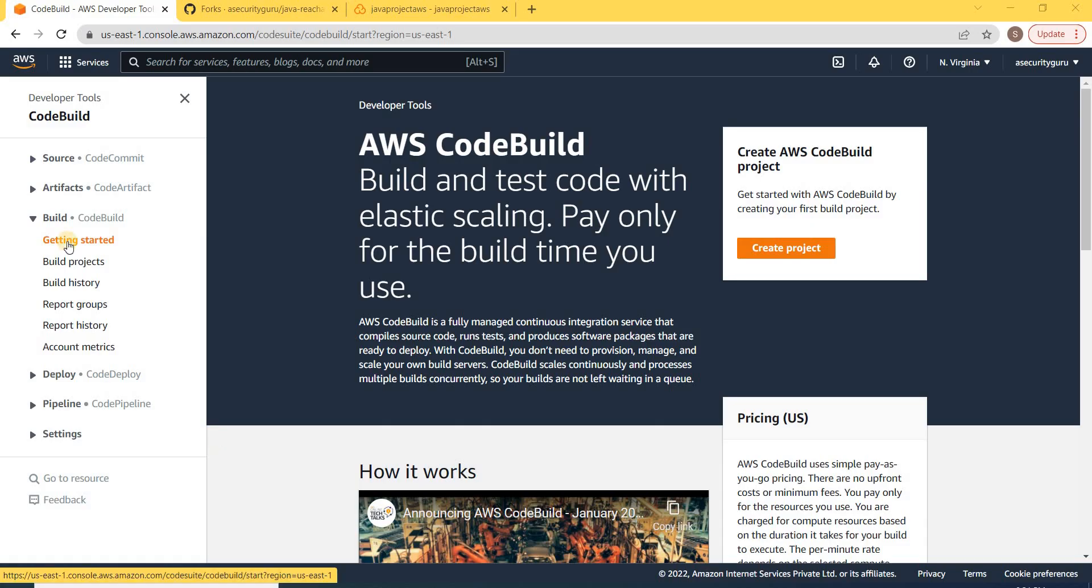
- Begin a new CodeBuild build project and name it AWSProjectBuild-1
{"action": "left_click", "coordinate": [792, 247]}
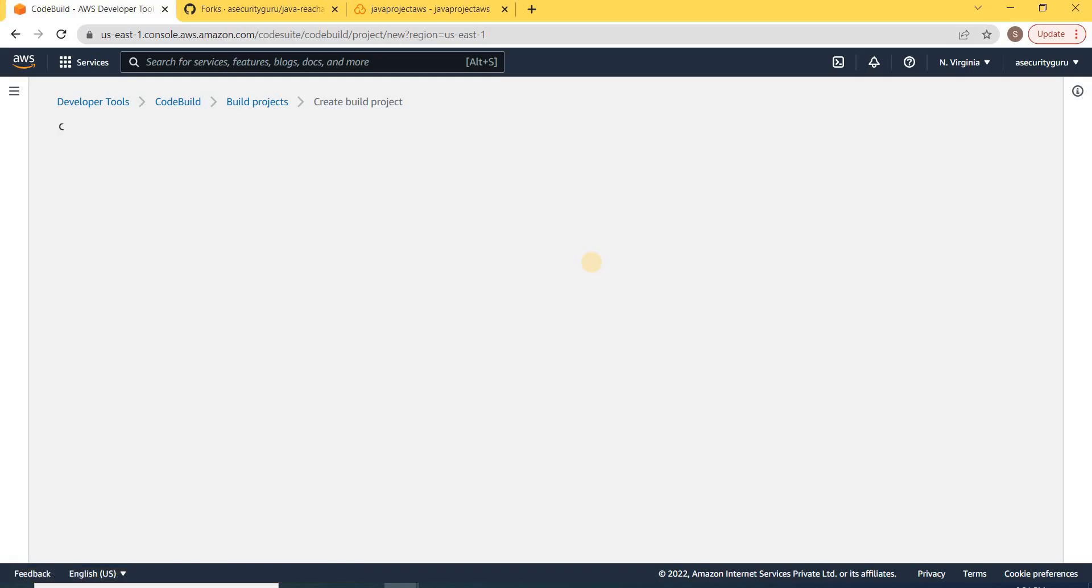
{"action": "left_click", "coordinate": [121, 249]}
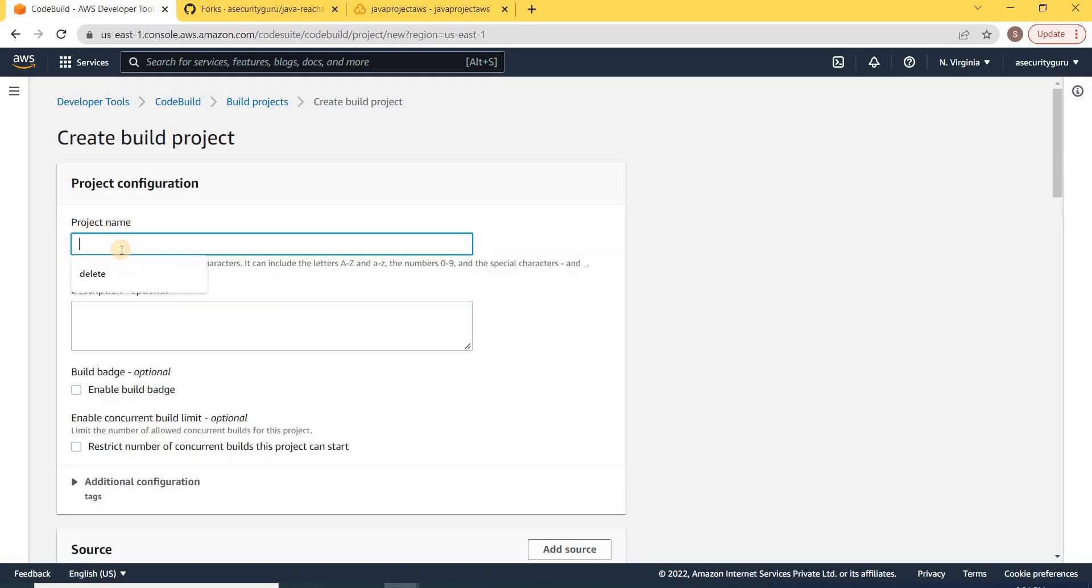
{"action": "type", "text": "AWSProjectBuild"}
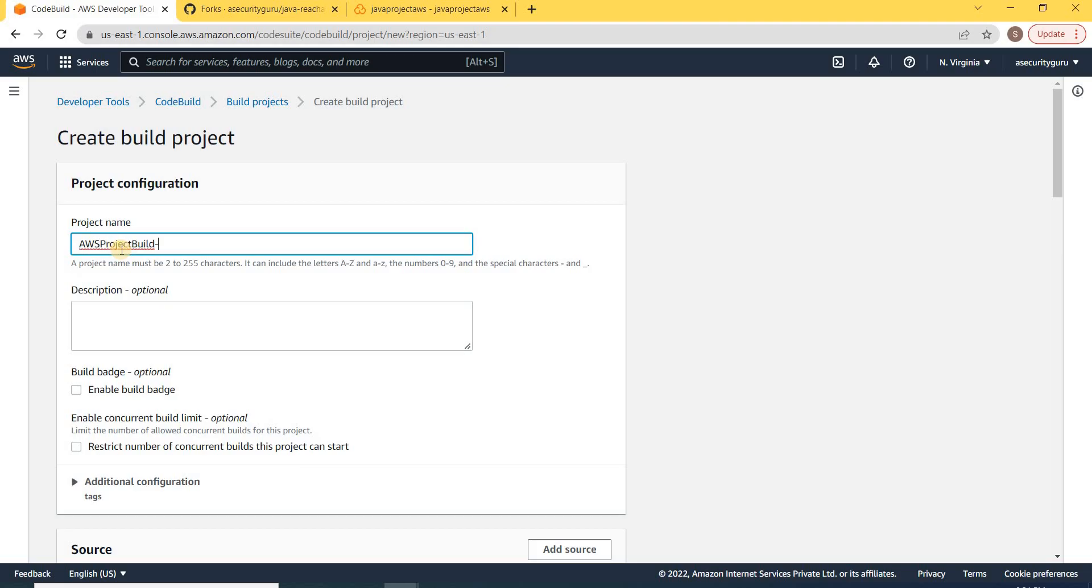
{"action": "type", "text": "-1"}
- Set the project's AWS CodeCommit source to the ASecurityGuru-NewRepo repository and its master branch
{"action": "scroll", "coordinate": [231, 271], "scroll_direction": "down", "scroll_amount": 3}
{"action": "scroll", "coordinate": [231, 265], "scroll_direction": "down", "scroll_amount": 1}
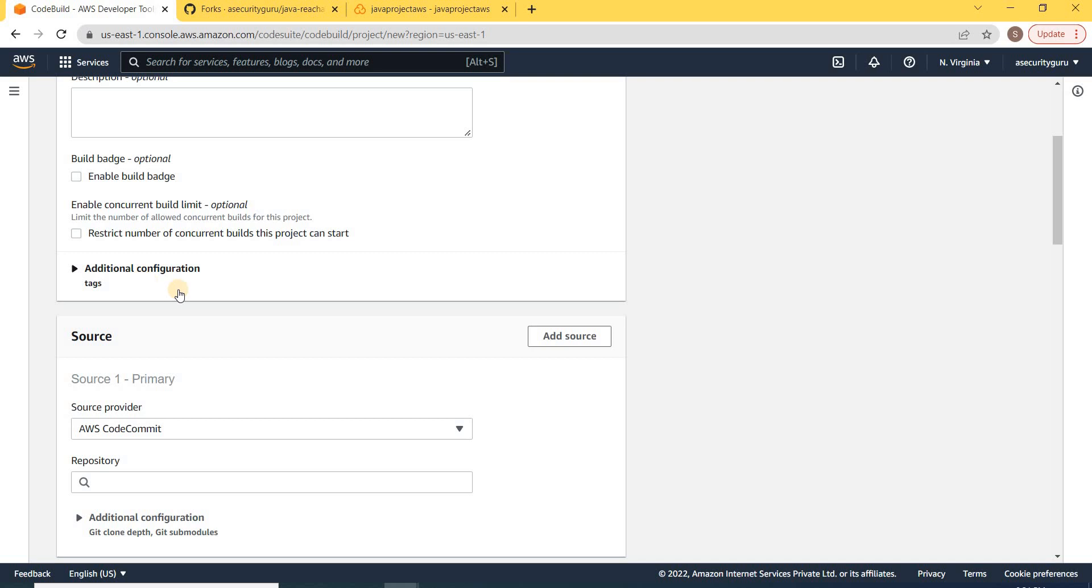
{"action": "scroll", "coordinate": [179, 294], "scroll_direction": "down", "scroll_amount": 4}
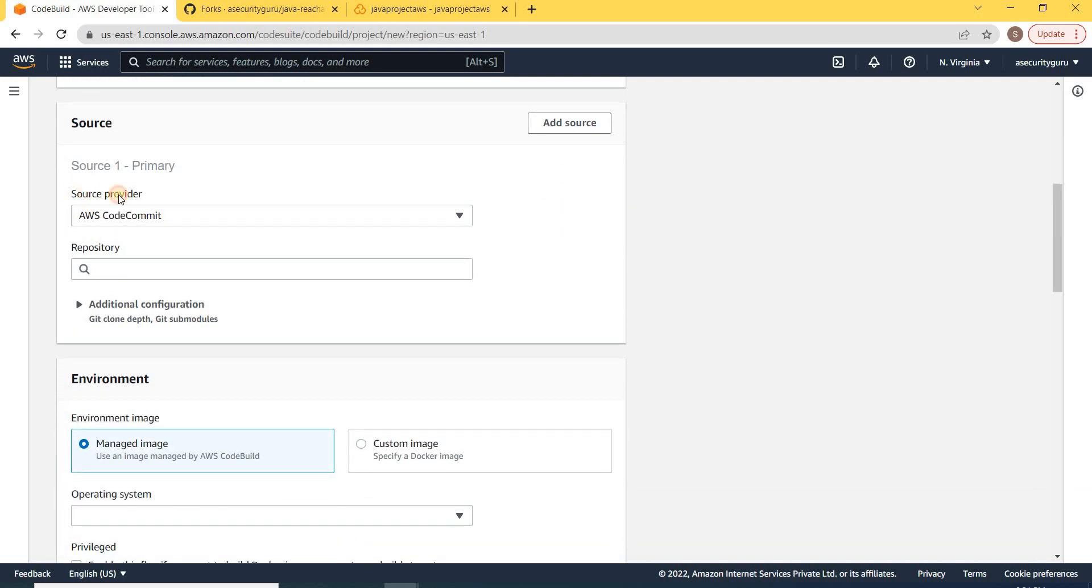
{"action": "left_click_drag", "start_coordinate": [82, 195], "coordinate": [129, 196]}
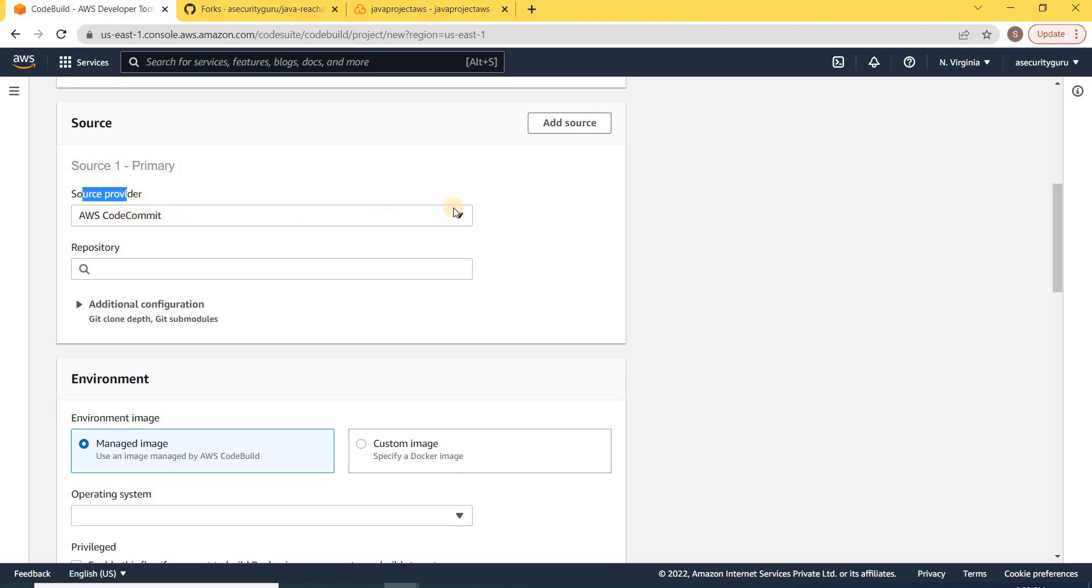
{"action": "scroll", "coordinate": [500, 213], "scroll_direction": "down", "scroll_amount": 1}
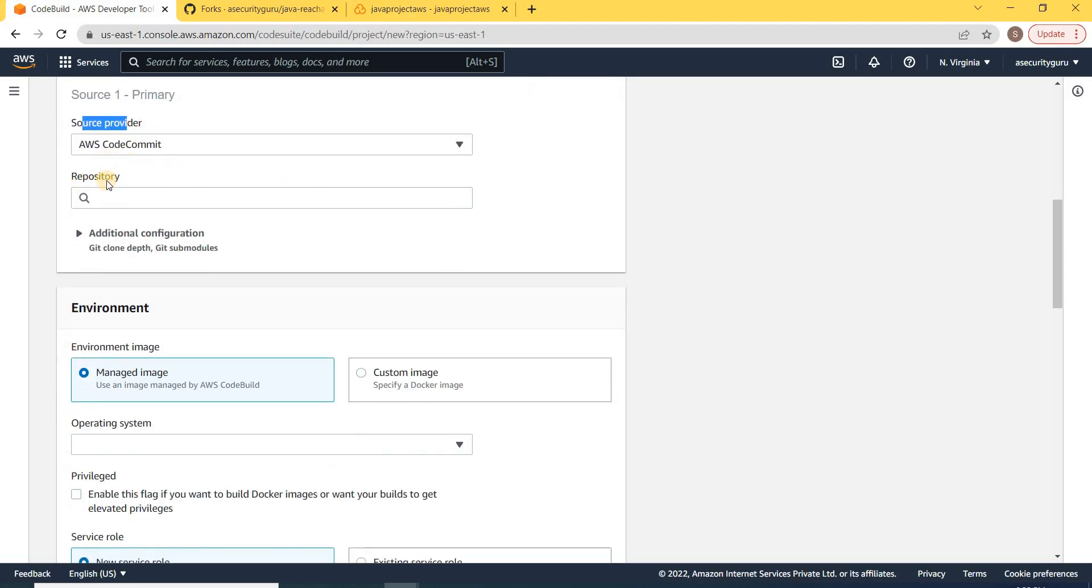
{"action": "left_click", "coordinate": [86, 196]}
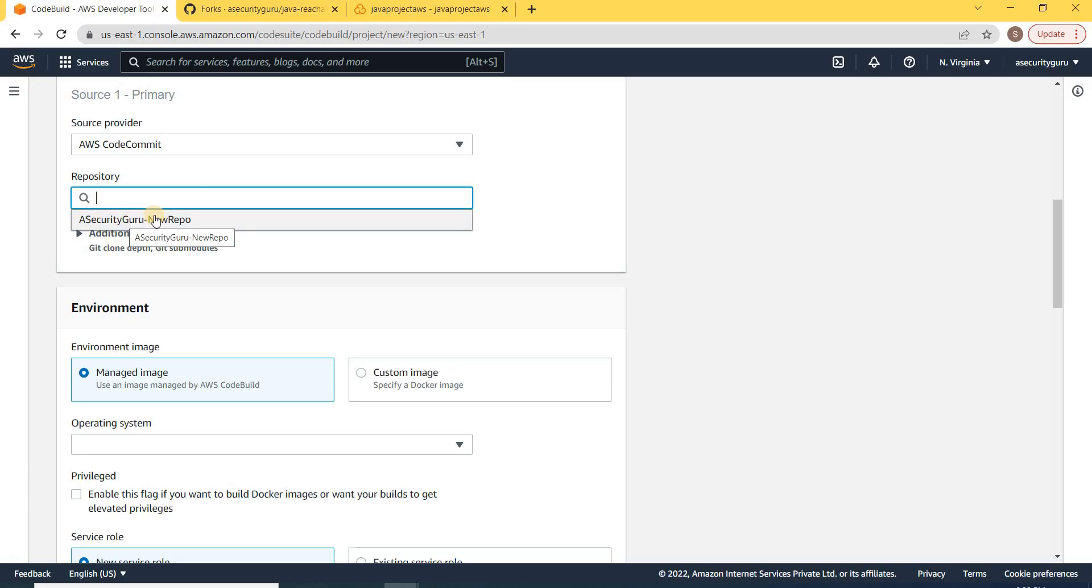
{"action": "left_click", "coordinate": [178, 218]}
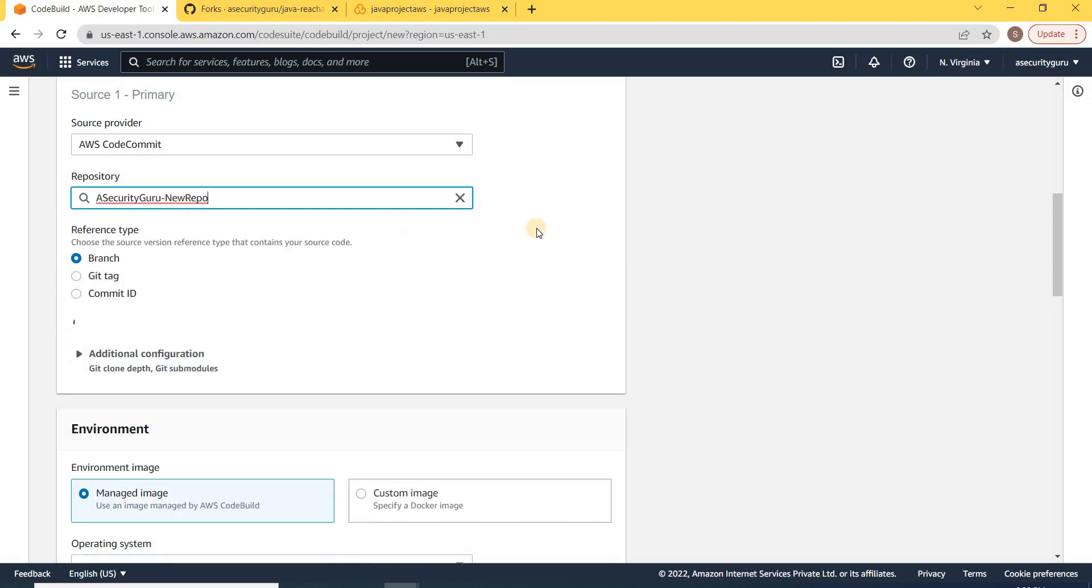
{"action": "scroll", "coordinate": [538, 232], "scroll_direction": "down", "scroll_amount": 1}
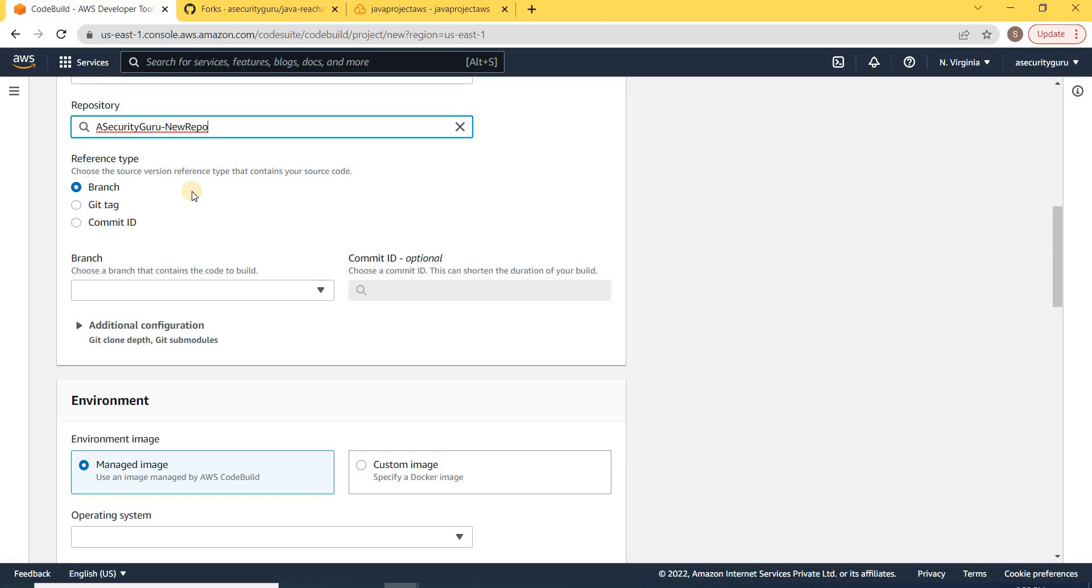
{"action": "left_click", "coordinate": [315, 290]}
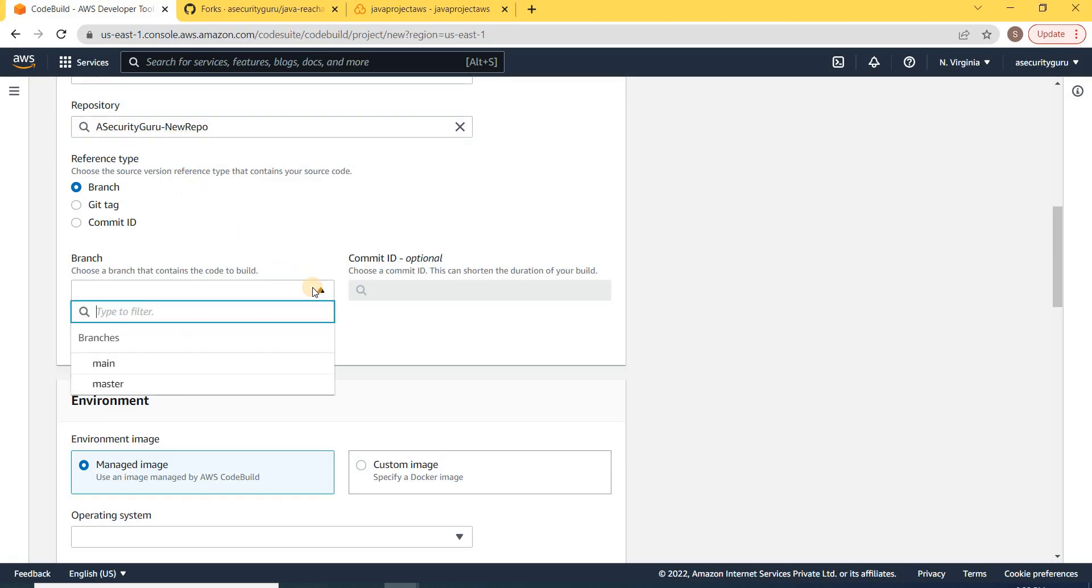
{"action": "left_click", "coordinate": [123, 385]}
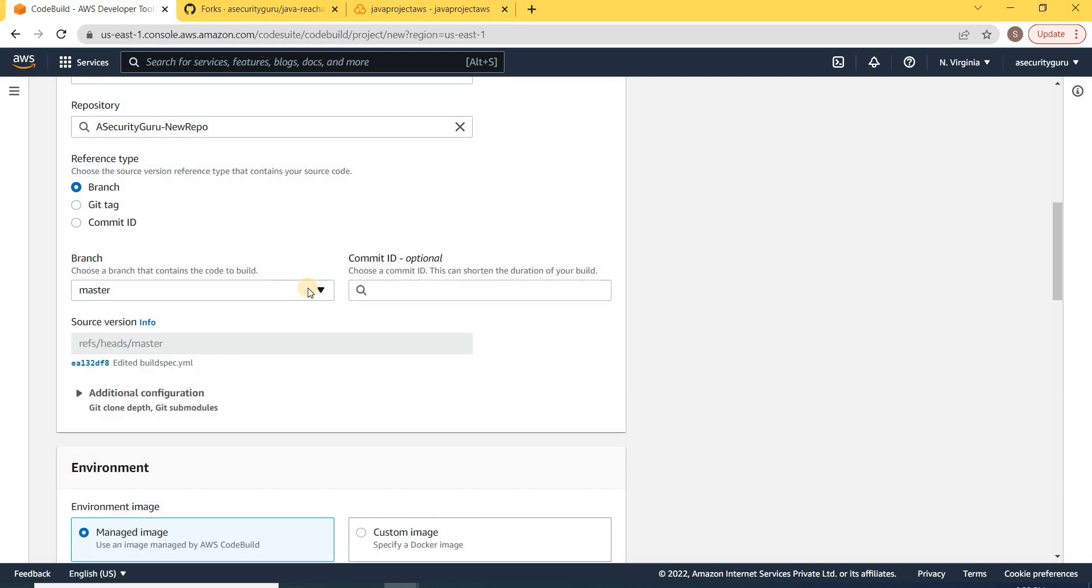
- Configure the managed build environment with Ubuntu, the Standard runtime and the aws/codebuild/standard:5.0 image
{"action": "scroll", "coordinate": [307, 289], "scroll_direction": "down", "scroll_amount": 6}
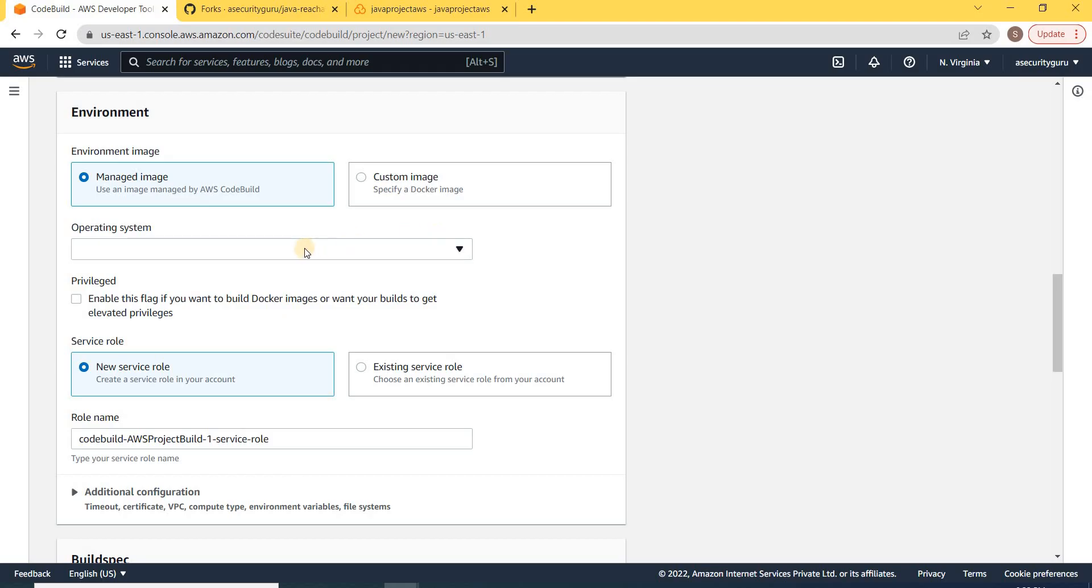
{"action": "left_click", "coordinate": [460, 250]}
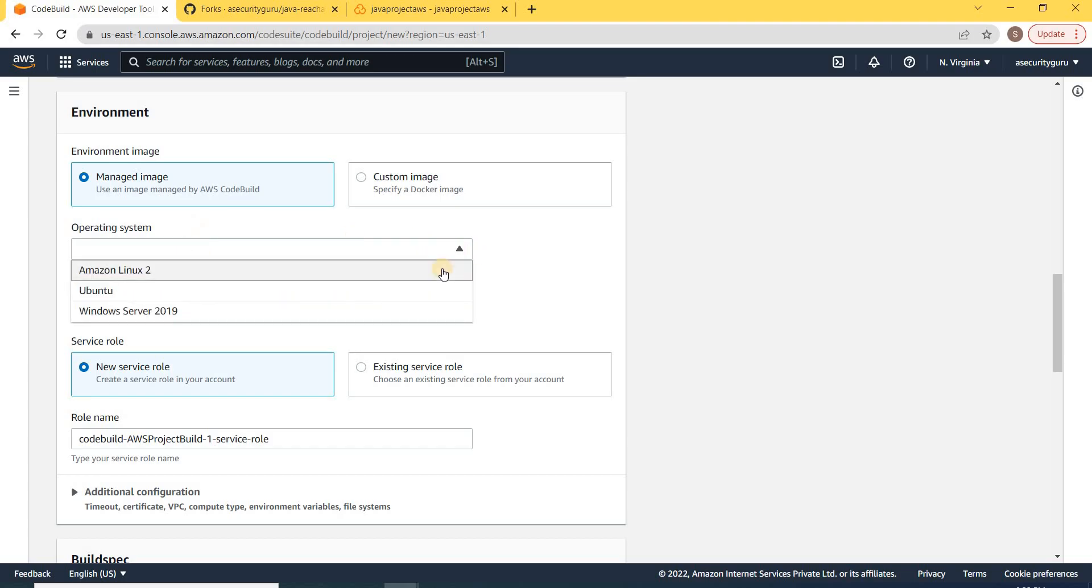
{"action": "left_click", "coordinate": [166, 292]}
{"action": "scroll", "coordinate": [294, 260], "scroll_direction": "down", "scroll_amount": 2}
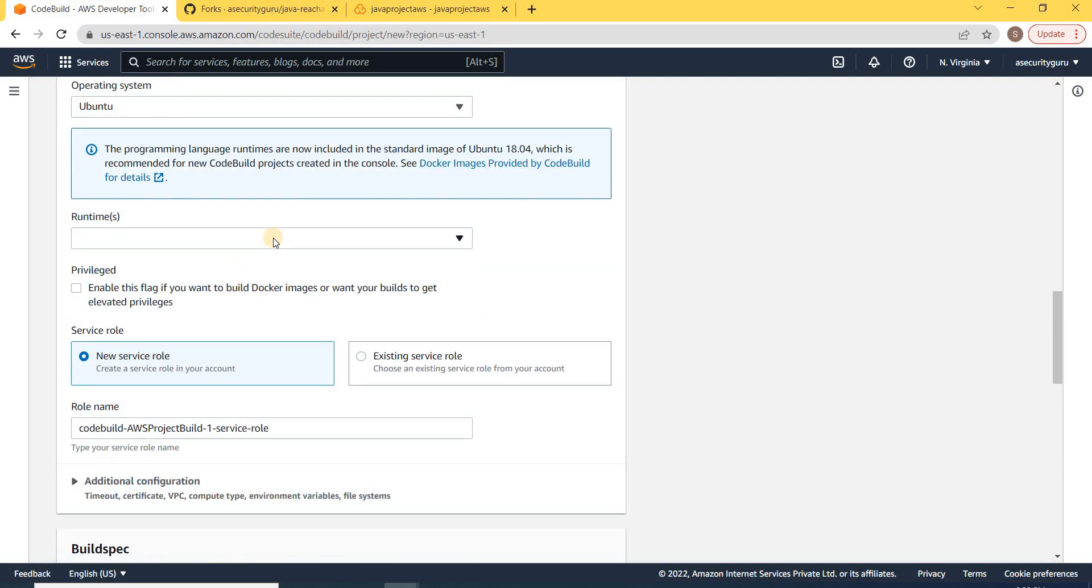
{"action": "left_click", "coordinate": [274, 240]}
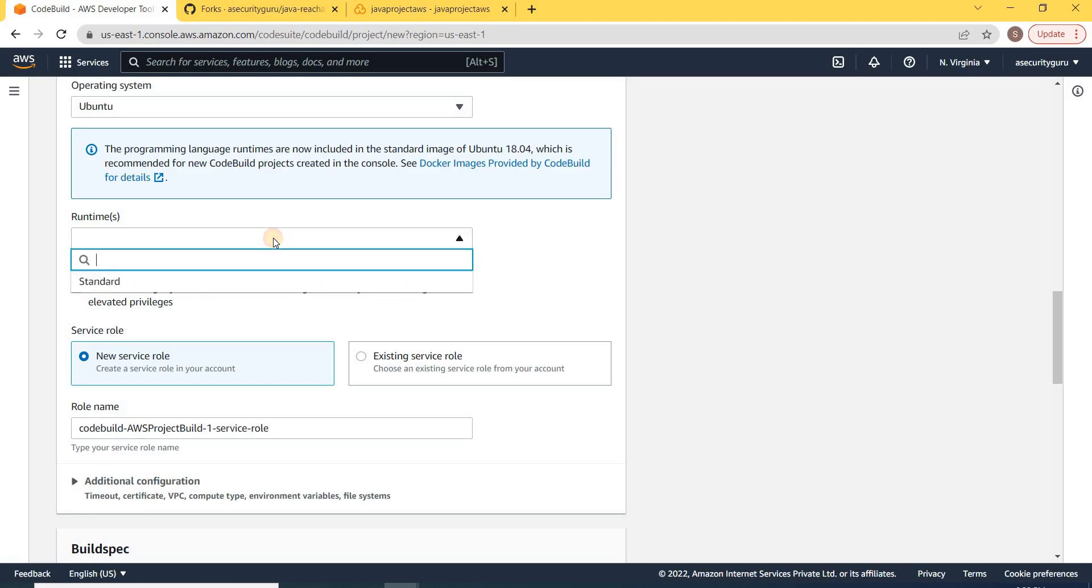
{"action": "left_click", "coordinate": [264, 282]}
{"action": "left_click", "coordinate": [436, 292]}
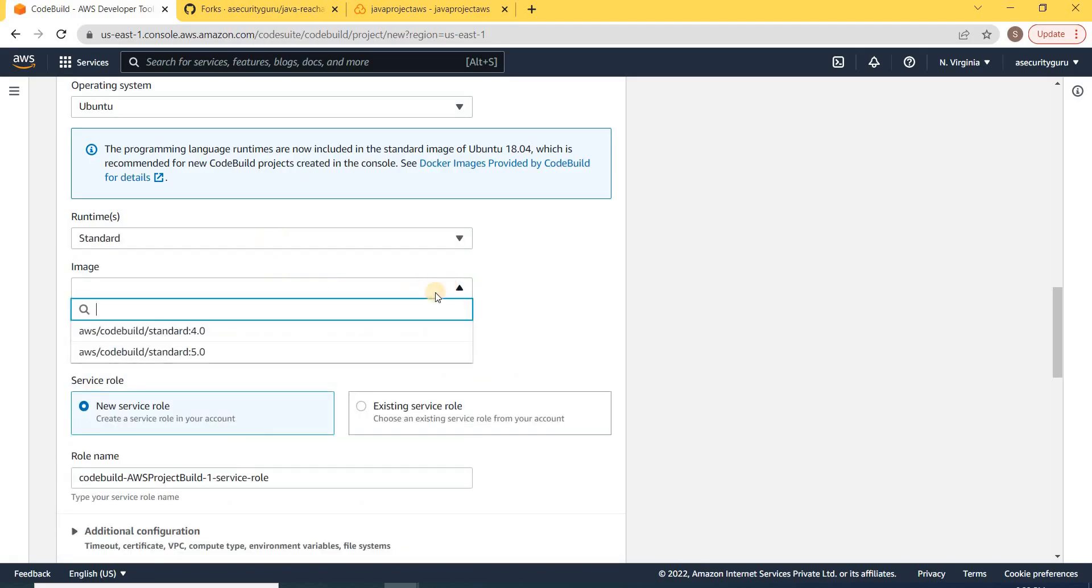
{"action": "left_click", "coordinate": [308, 351]}
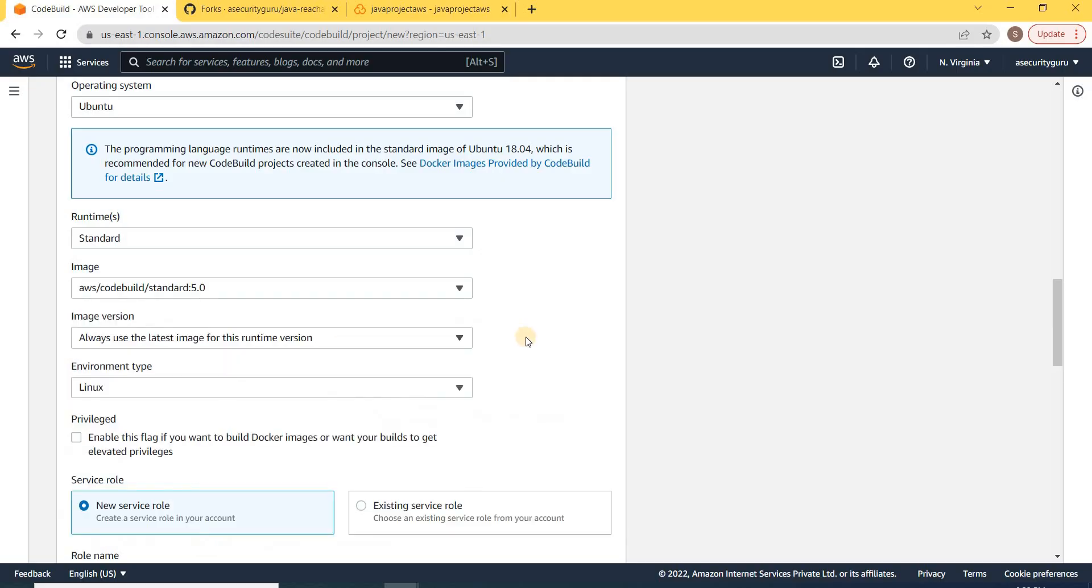
- Create the build project, keeping the new service role, the default buildspec file, no artifacts and CloudWatch logs
{"action": "scroll", "coordinate": [525, 339], "scroll_direction": "down", "scroll_amount": 3}
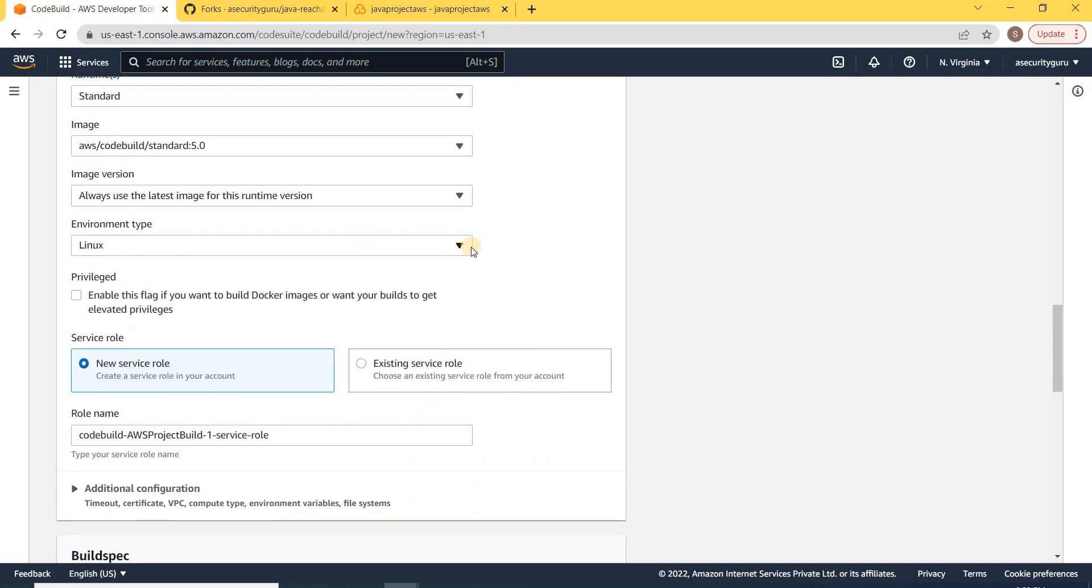
{"action": "scroll", "coordinate": [463, 301], "scroll_direction": "down", "scroll_amount": 3}
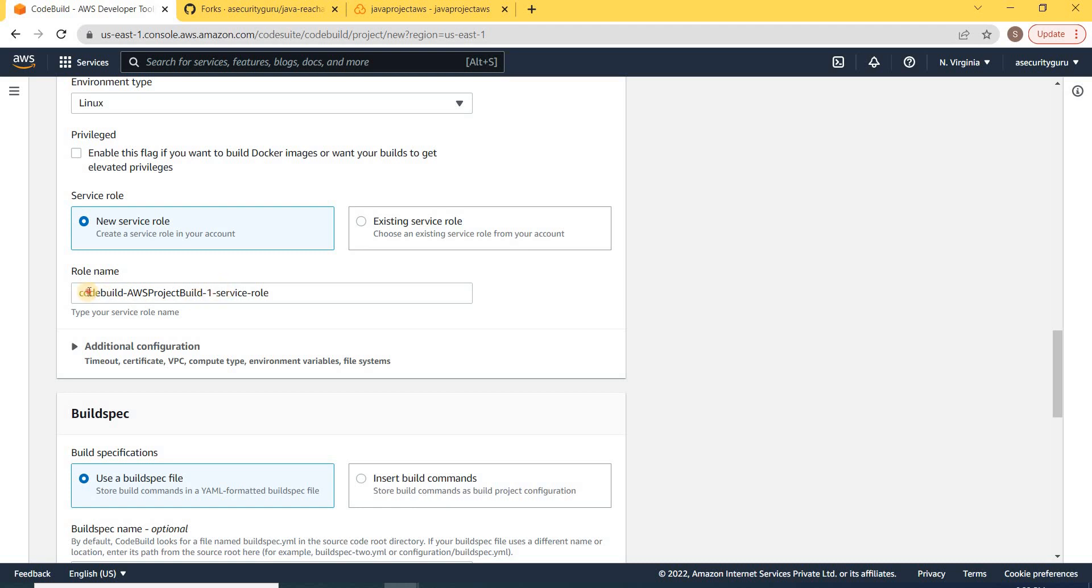
{"action": "left_click_drag", "start_coordinate": [88, 292], "coordinate": [277, 285]}
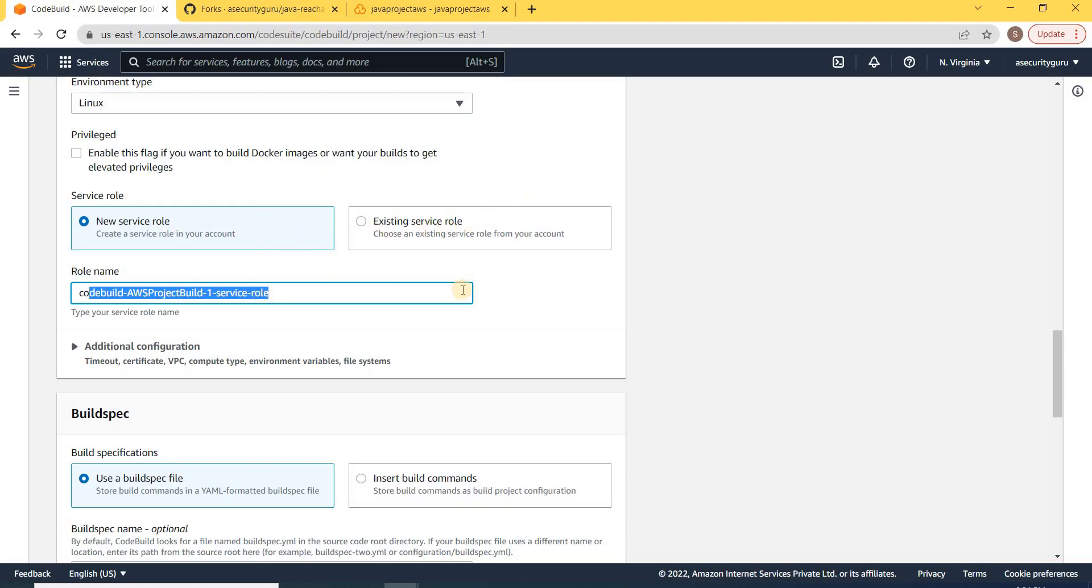
{"action": "scroll", "coordinate": [165, 153], "scroll_direction": "down", "scroll_amount": 3}
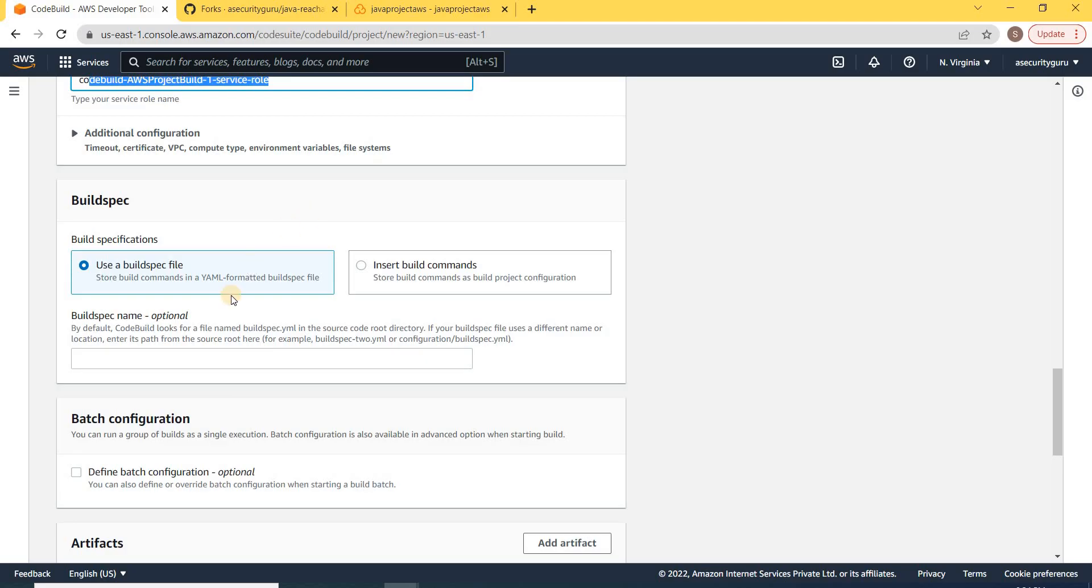
{"action": "scroll", "coordinate": [239, 293], "scroll_direction": "down", "scroll_amount": 1}
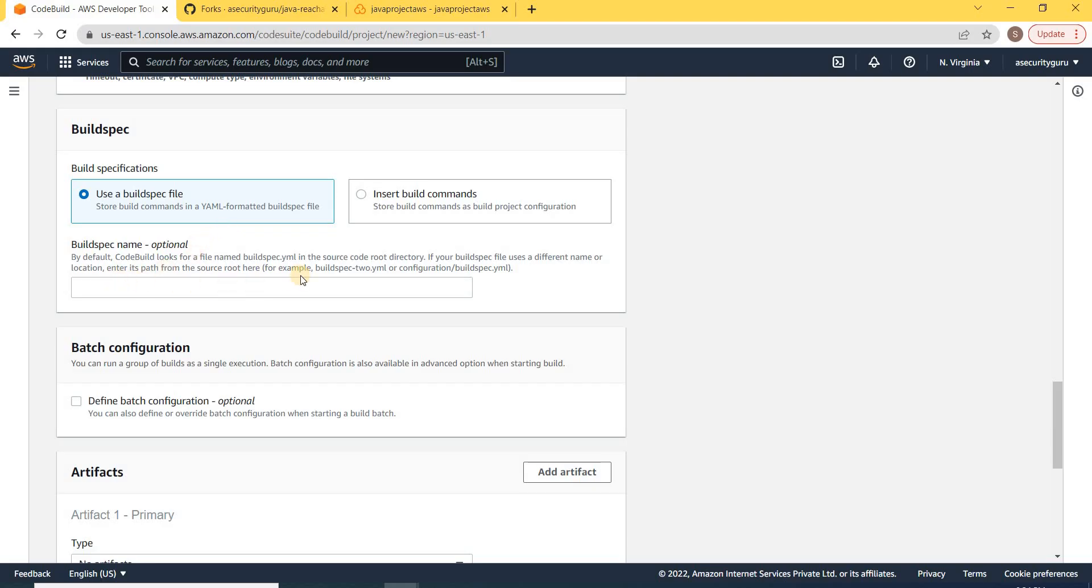
{"action": "left_click", "coordinate": [127, 282]}
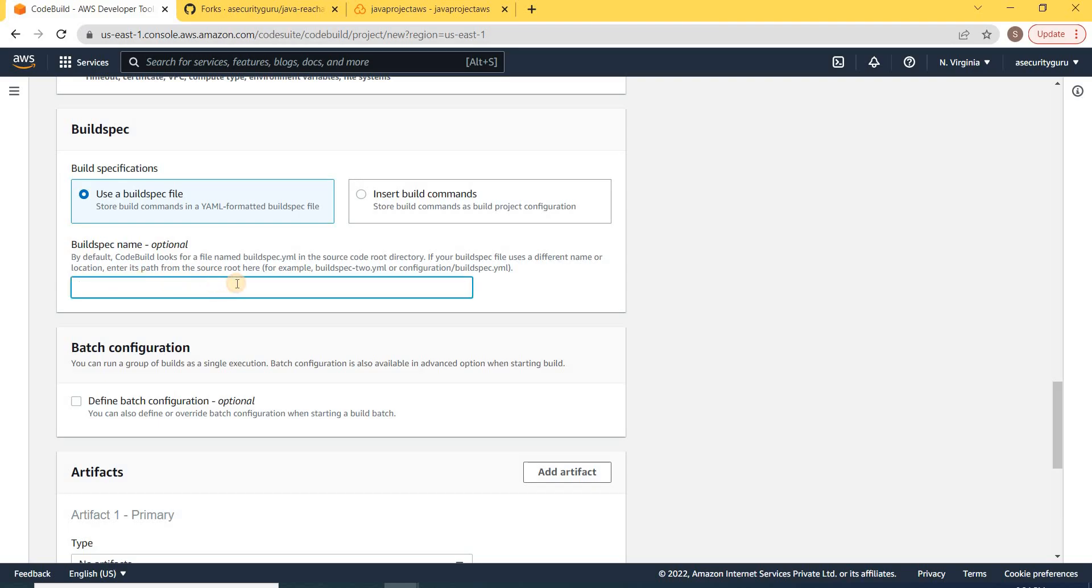
{"action": "scroll", "coordinate": [237, 283], "scroll_direction": "down", "scroll_amount": 3}
{"action": "scroll", "coordinate": [237, 283], "scroll_direction": "down", "scroll_amount": 5}
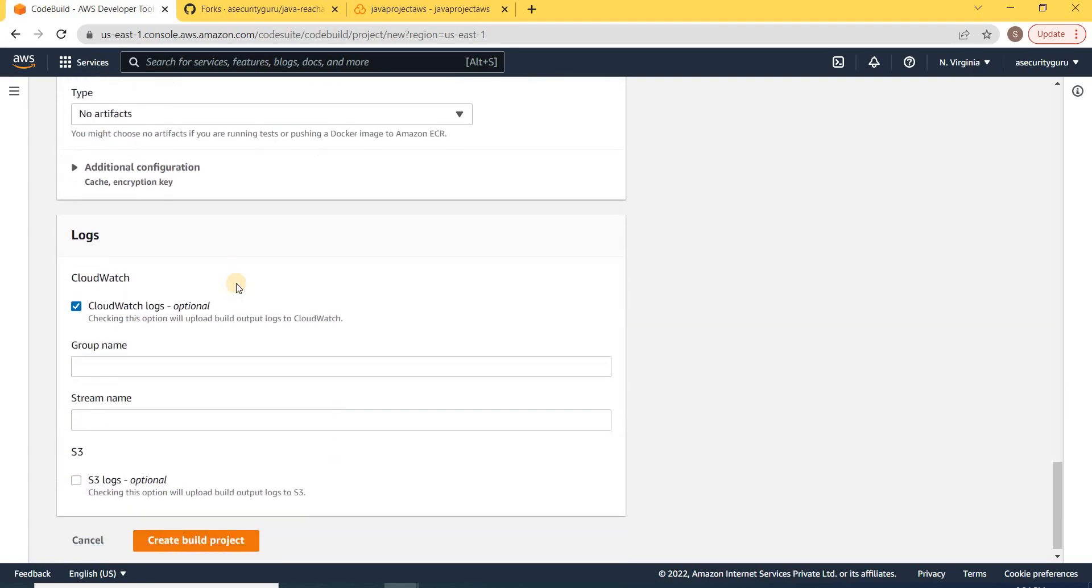
{"action": "left_click", "coordinate": [222, 530]}
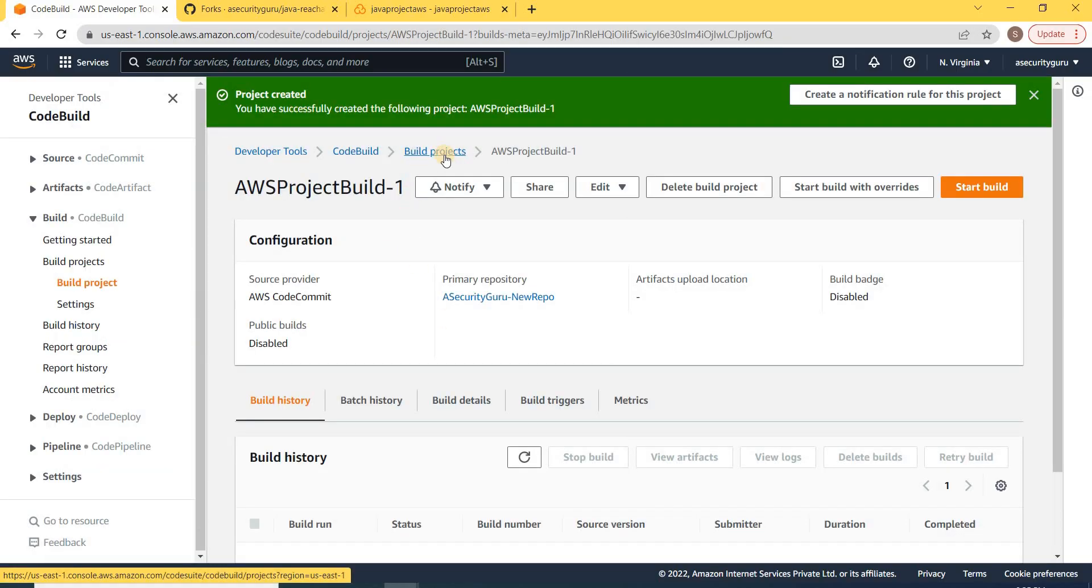
- Start a build of the AWSProjectBuild-1 project
{"action": "left_click_drag", "start_coordinate": [236, 186], "coordinate": [405, 190]}
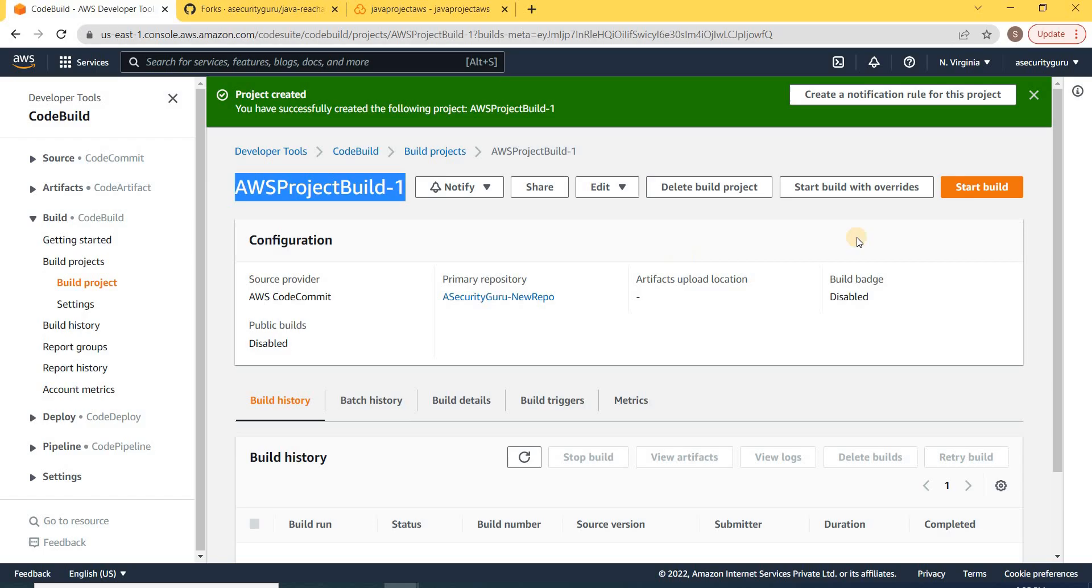
{"action": "left_click", "coordinate": [982, 186]}
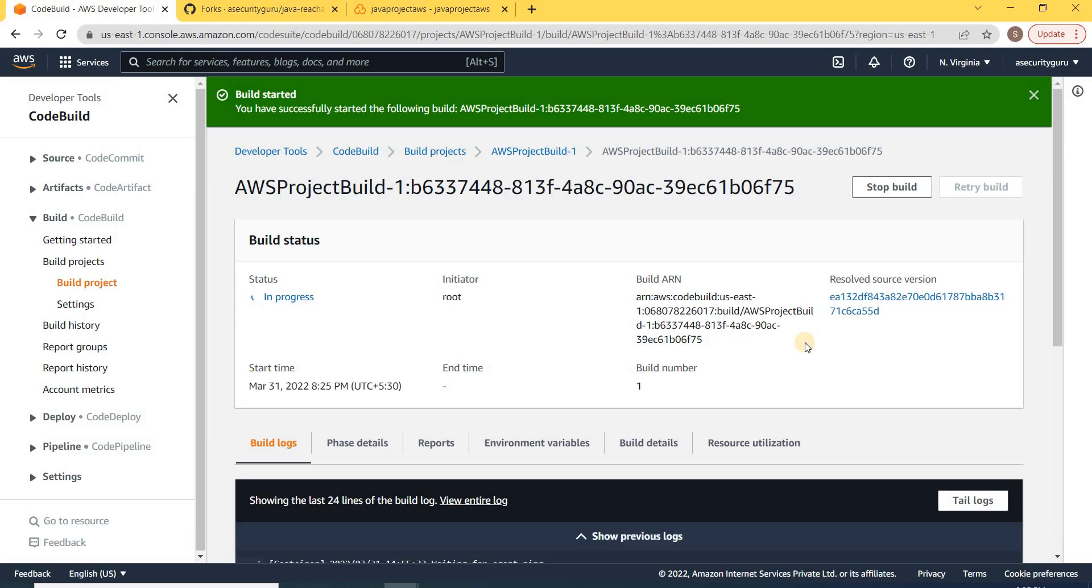
- Examine the running build's log, from the phase and Maven Sonar command entries down to the latest lines
{"action": "scroll", "coordinate": [806, 347], "scroll_direction": "down", "scroll_amount": 4}
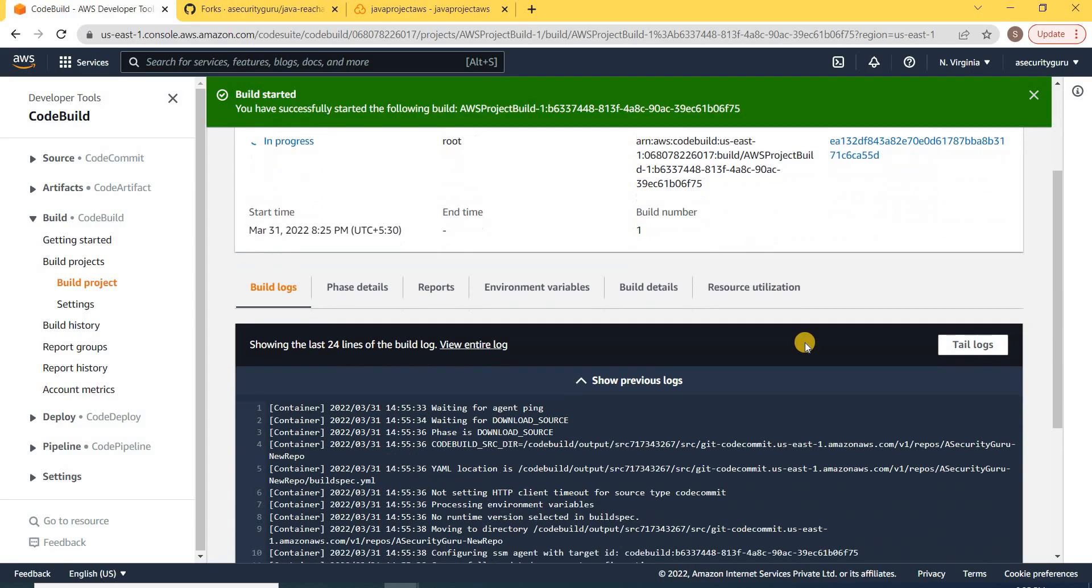
{"action": "scroll", "coordinate": [826, 328], "scroll_direction": "down", "scroll_amount": 2}
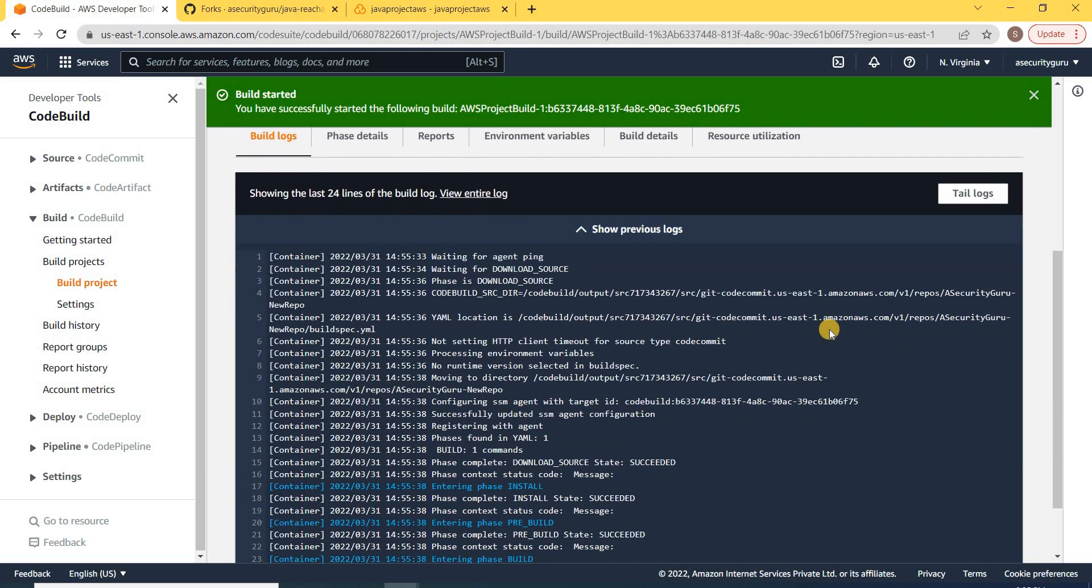
{"action": "scroll", "coordinate": [401, 298], "scroll_direction": "down", "scroll_amount": 4}
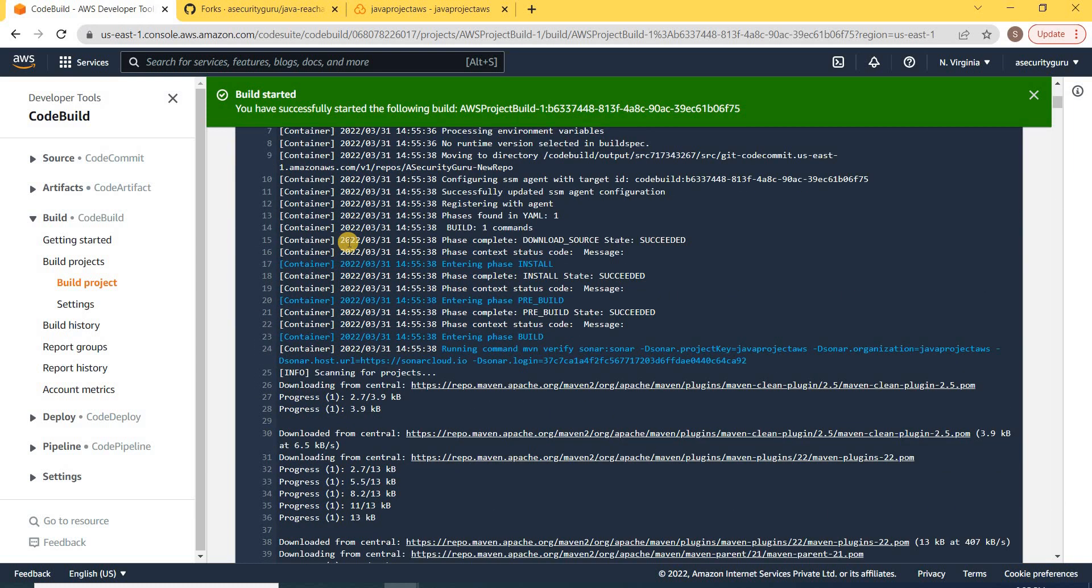
{"action": "left_click_drag", "start_coordinate": [348, 241], "coordinate": [504, 414]}
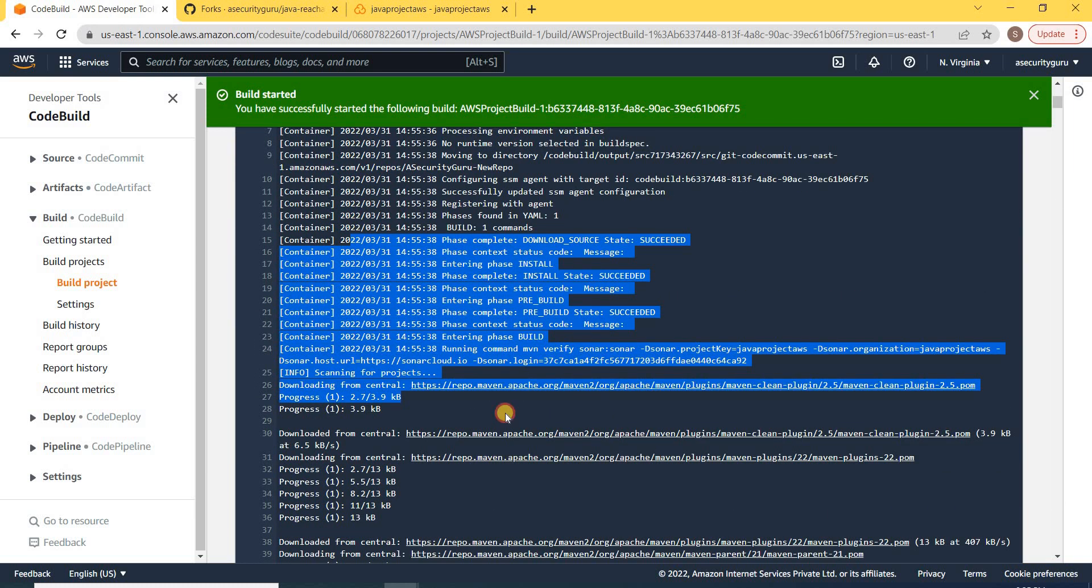
{"action": "left_click", "coordinate": [450, 357]}
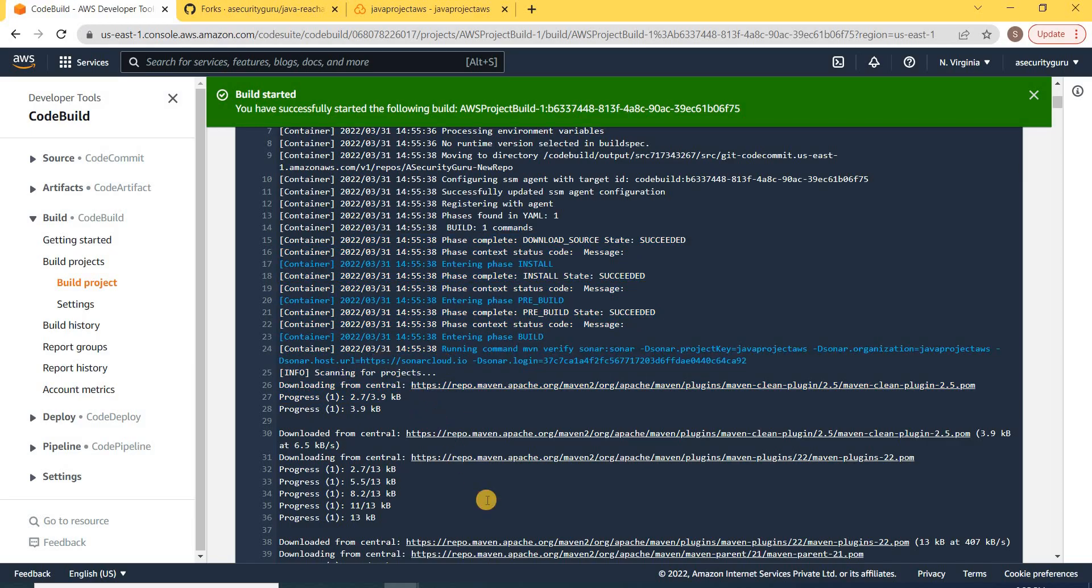
{"action": "left_click_drag", "start_coordinate": [486, 500], "coordinate": [1036, 566]}
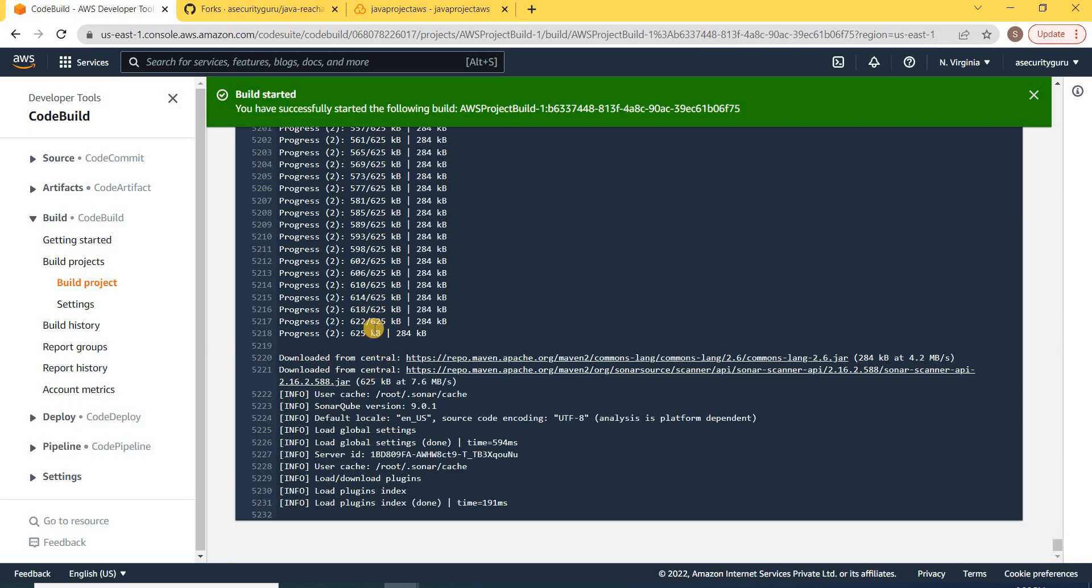
{"action": "left_click_drag", "start_coordinate": [377, 333], "coordinate": [527, 420]}
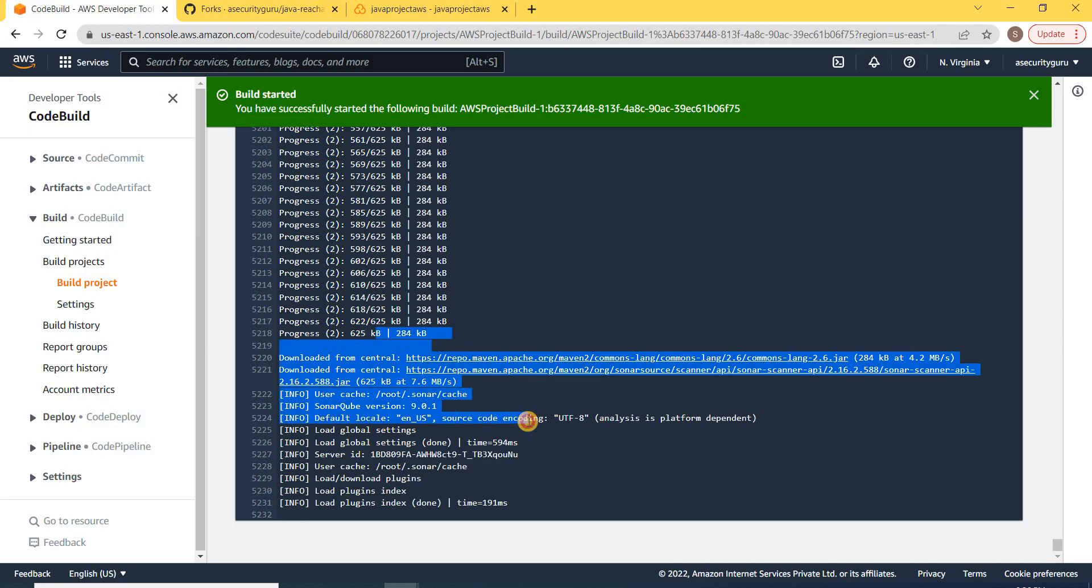
- Examine the build log's SonarQube version line and its closing analysis and build status lines, including the SonarCloud results link
{"action": "left_click", "coordinate": [322, 408]}
{"action": "left_click_drag", "start_coordinate": [322, 408], "coordinate": [443, 408]}
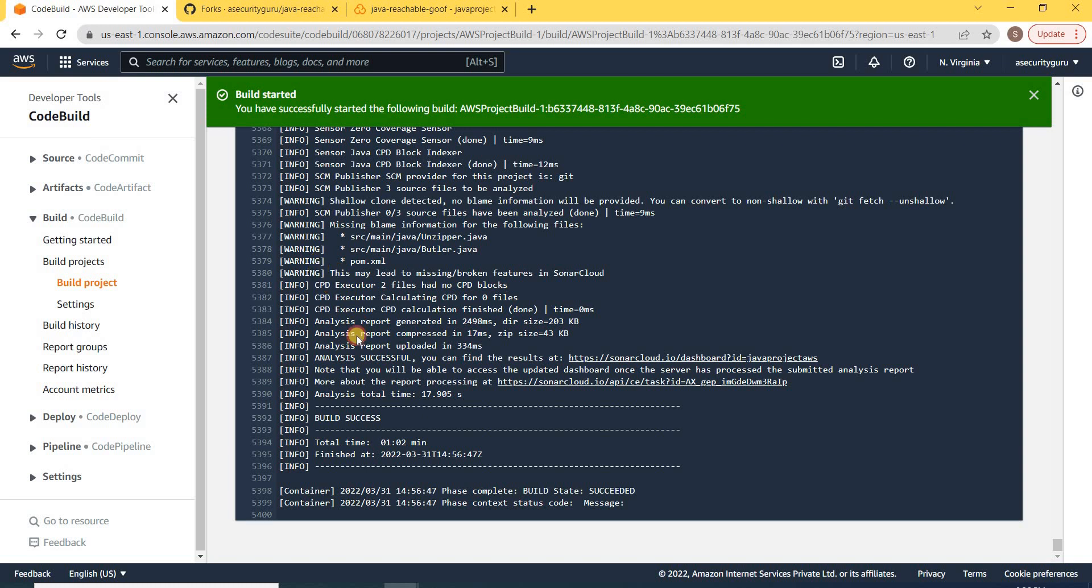
{"action": "left_click_drag", "start_coordinate": [320, 273], "coordinate": [409, 418]}
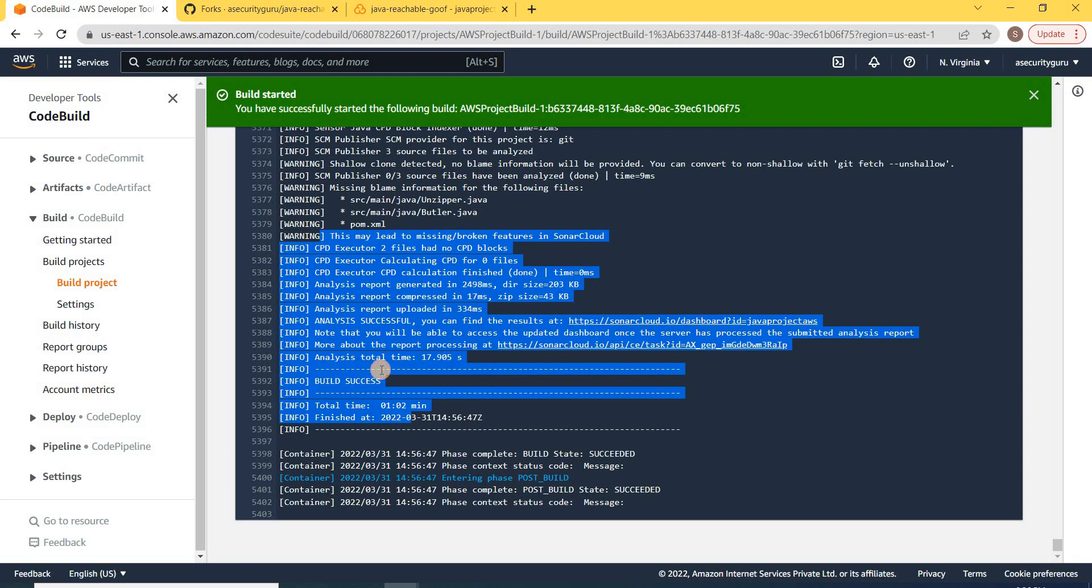
{"action": "left_click", "coordinate": [381, 369]}
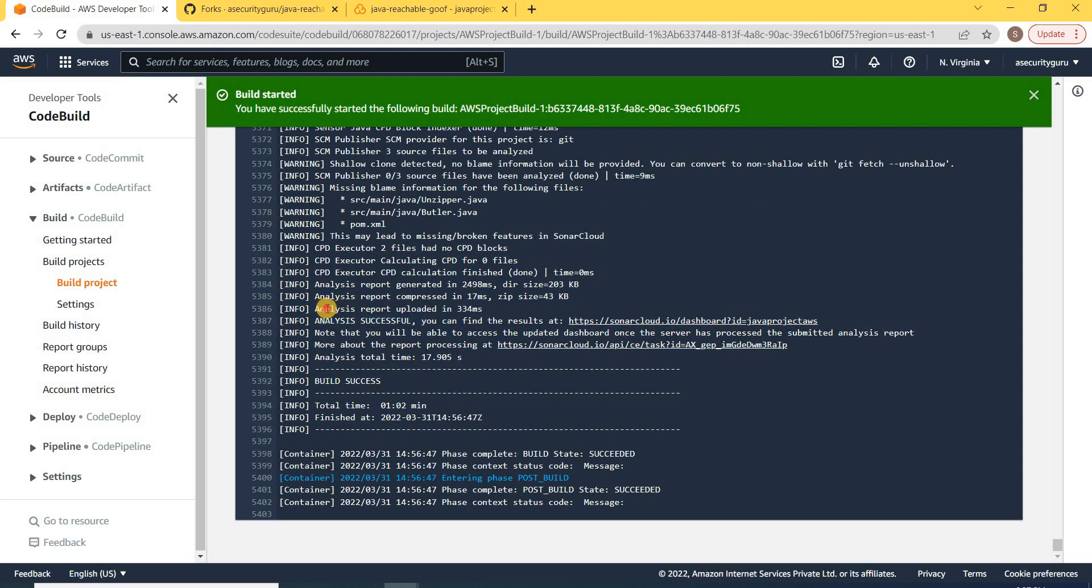
{"action": "left_click_drag", "start_coordinate": [325, 307], "coordinate": [575, 316]}
{"action": "left_click", "coordinate": [839, 319]}
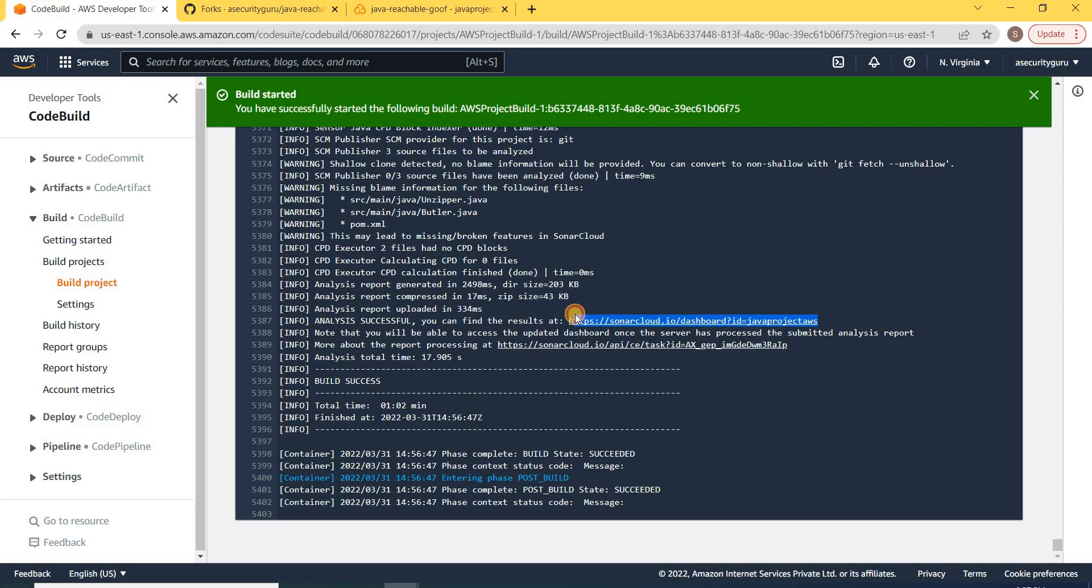
- Switch to SonarCloud, show all own projects and examine the lines of code and coverage figures of java-reachable-goof
{"action": "left_click", "coordinate": [435, 15]}
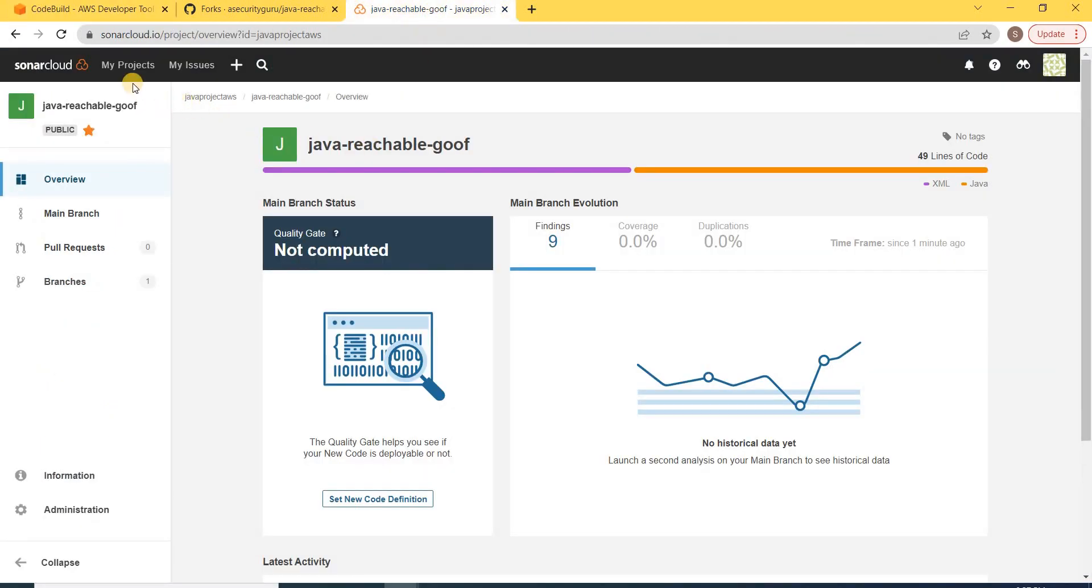
{"action": "left_click", "coordinate": [129, 65]}
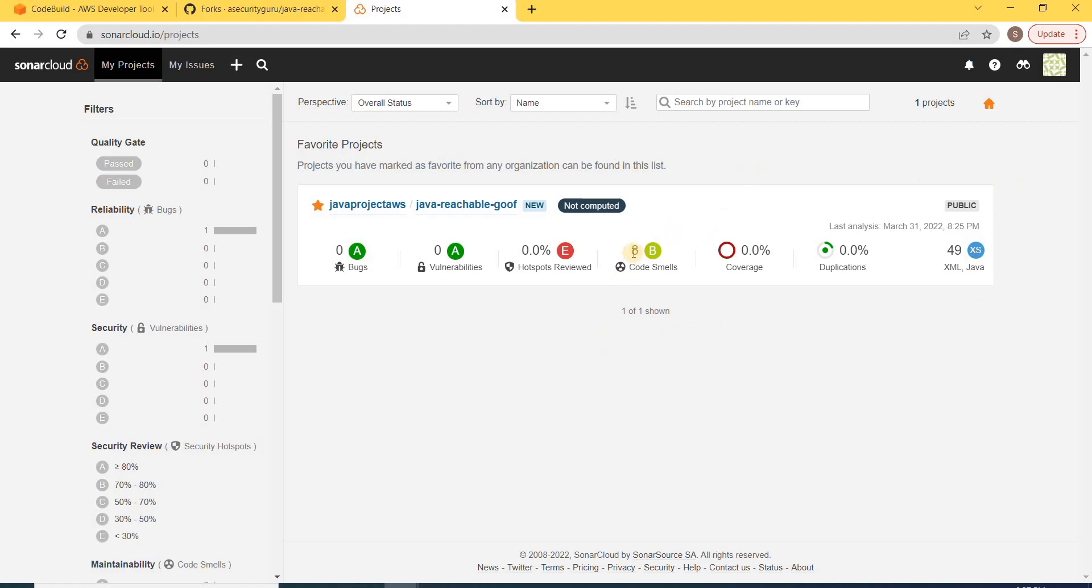
{"action": "double_click", "coordinate": [953, 251]}
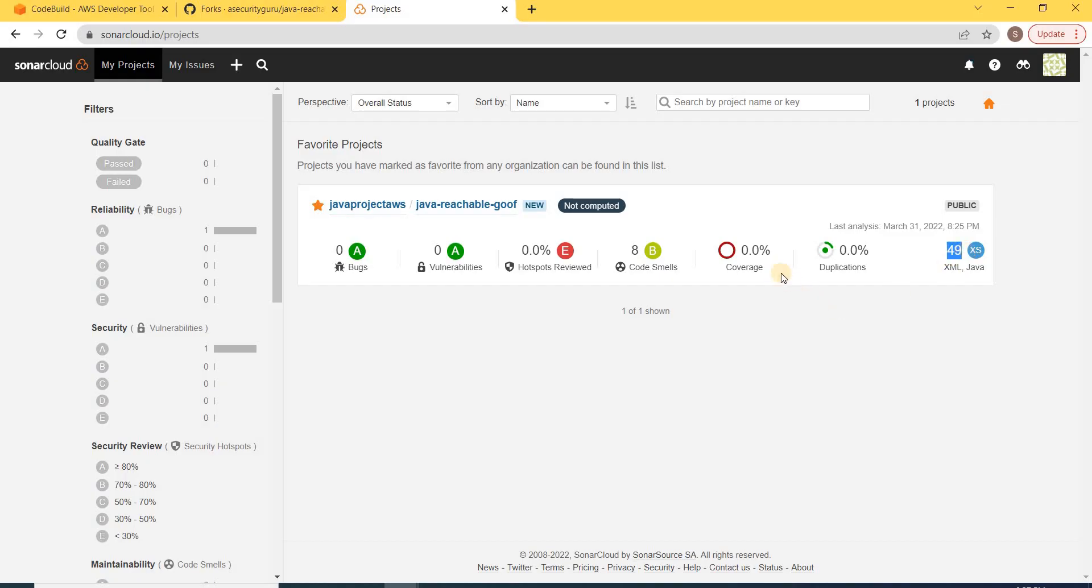
{"action": "left_click_drag", "start_coordinate": [778, 274], "coordinate": [712, 248]}
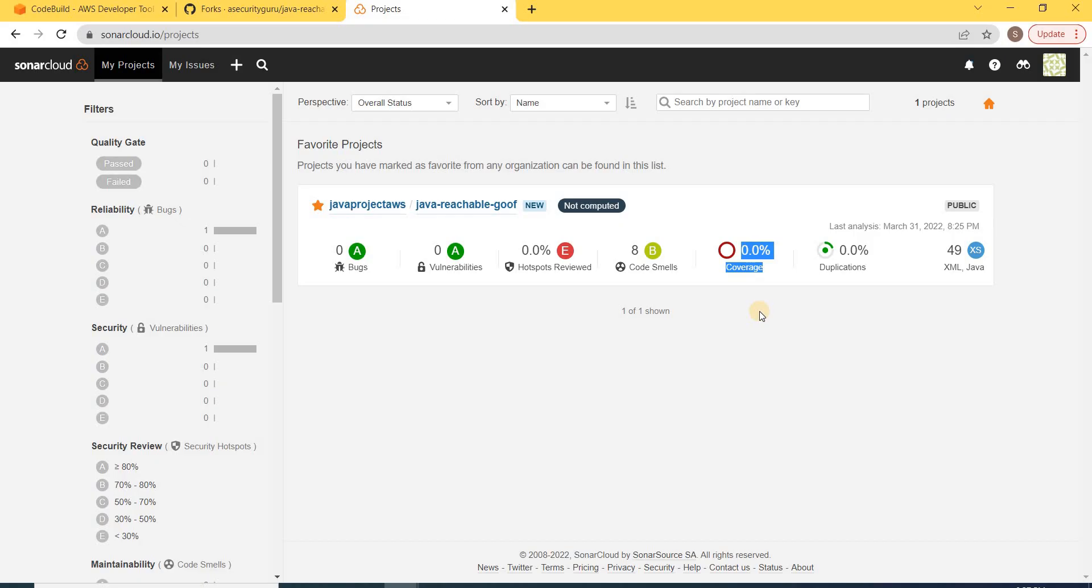
{"action": "left_click", "coordinate": [774, 275]}
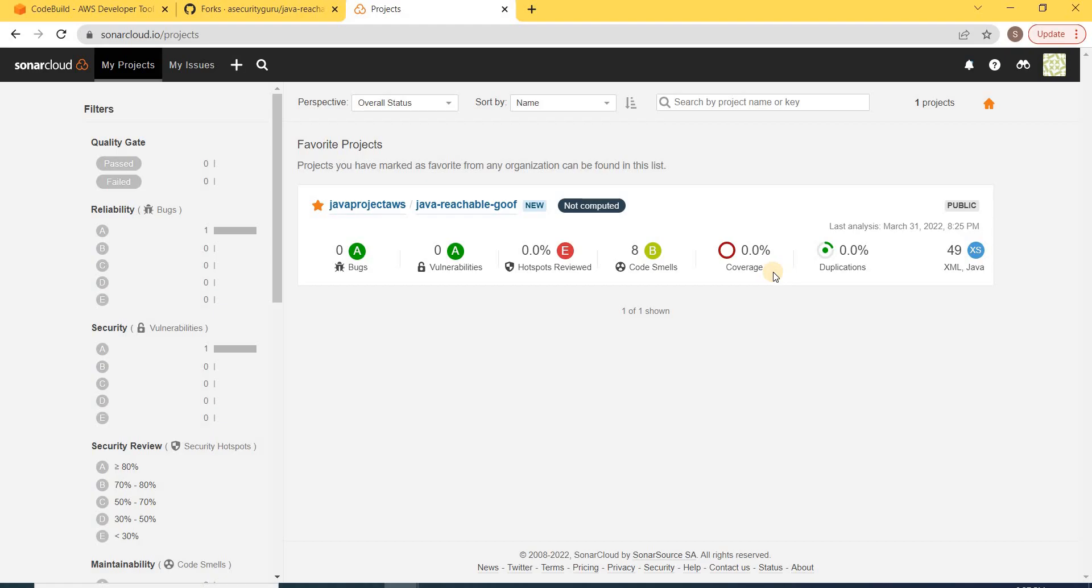
{"action": "left_click_drag", "start_coordinate": [772, 272], "coordinate": [711, 208]}
{"action": "left_click", "coordinate": [727, 222]}
{"action": "left_click_drag", "start_coordinate": [775, 269], "coordinate": [745, 222]}
{"action": "left_click", "coordinate": [744, 222]}
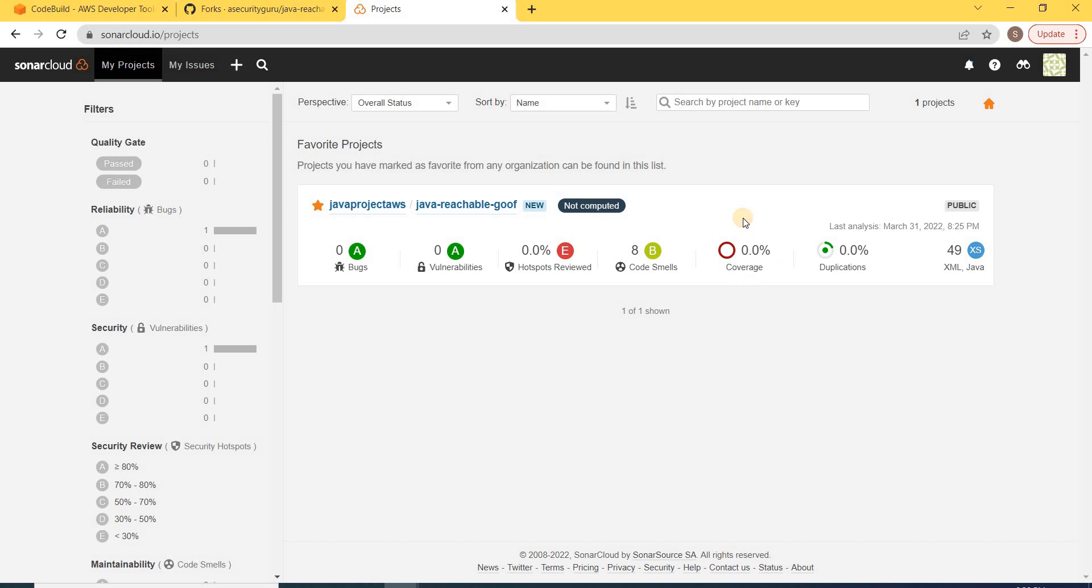